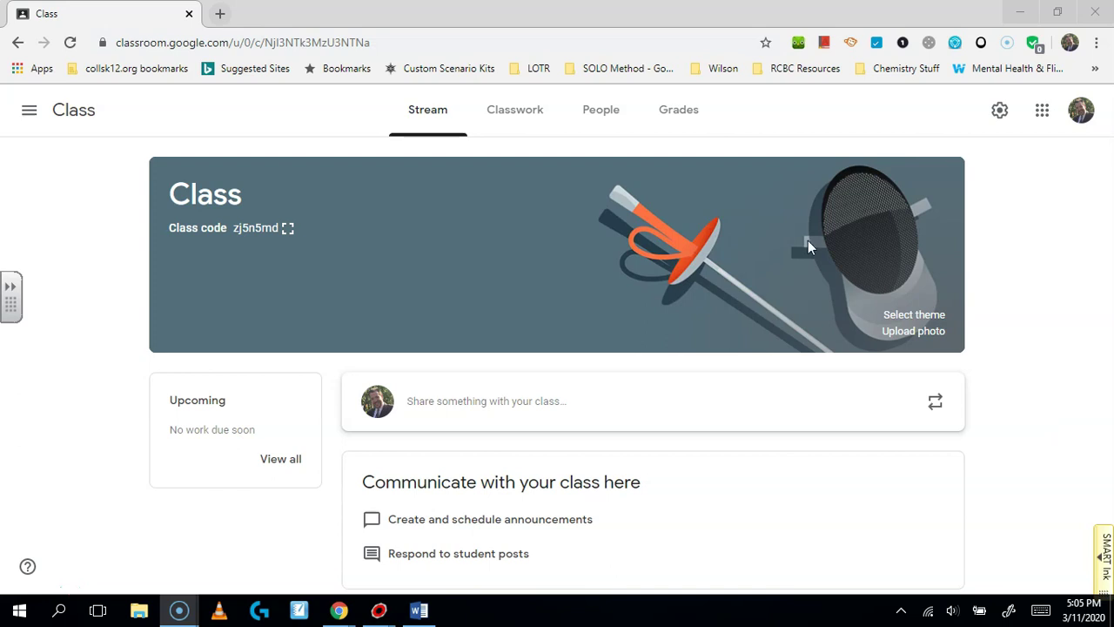
- Switch to the class's Classwork page showing the empty Office Hours topic
{"action": "left_click", "coordinate": [515, 126]}
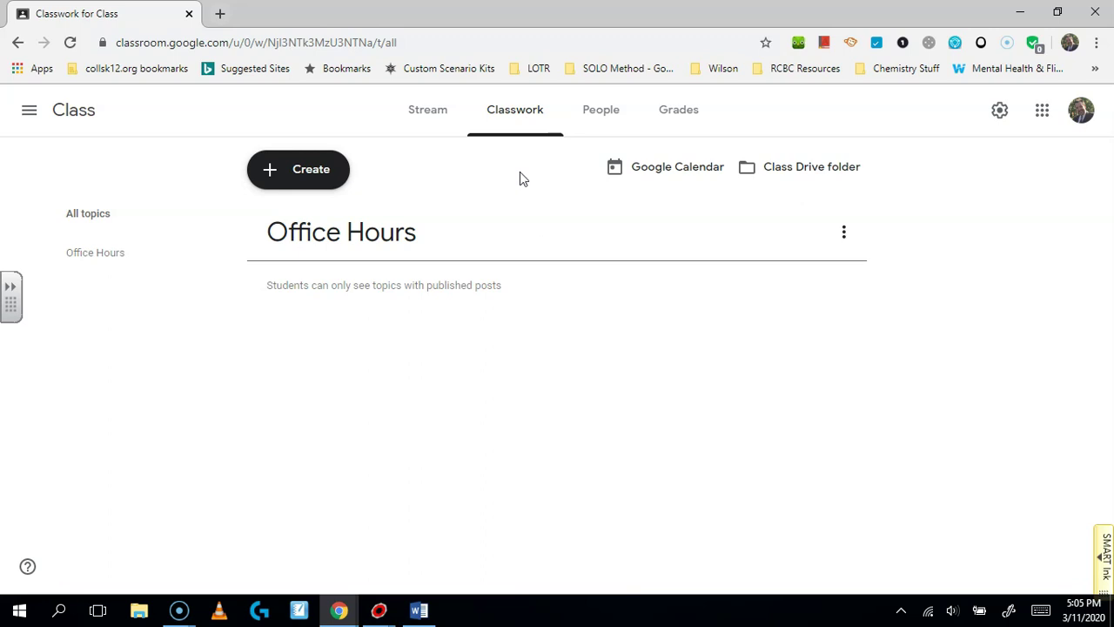
- Create a new assignment titled 'Office Hours, Monday'
{"action": "left_click", "coordinate": [305, 167]}
{"action": "left_click", "coordinate": [323, 219]}
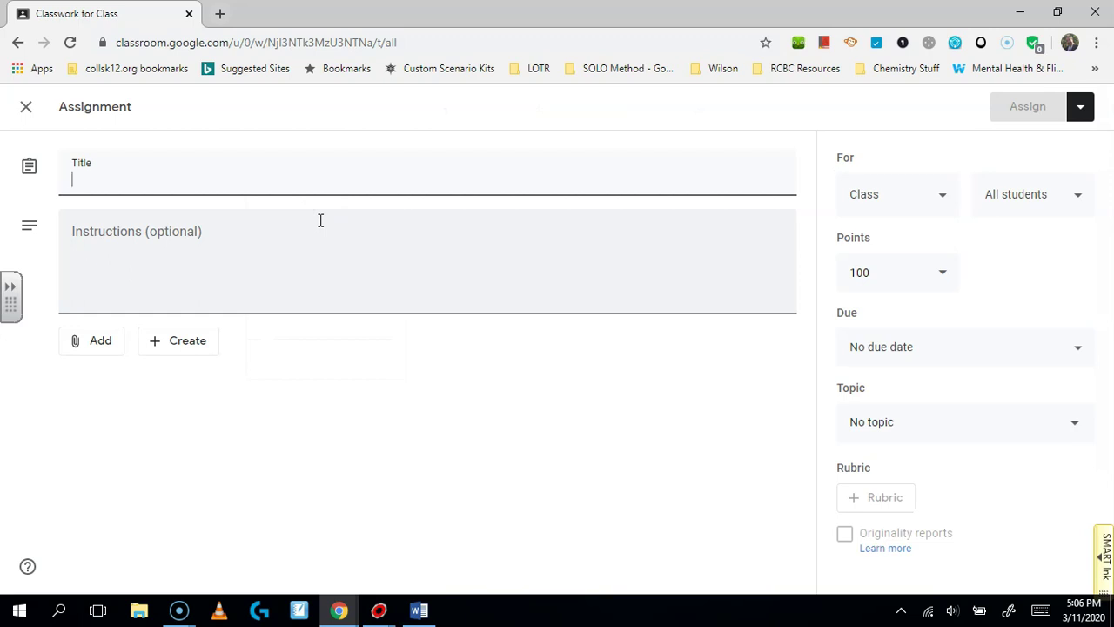
{"action": "type", "text": "Offi"}
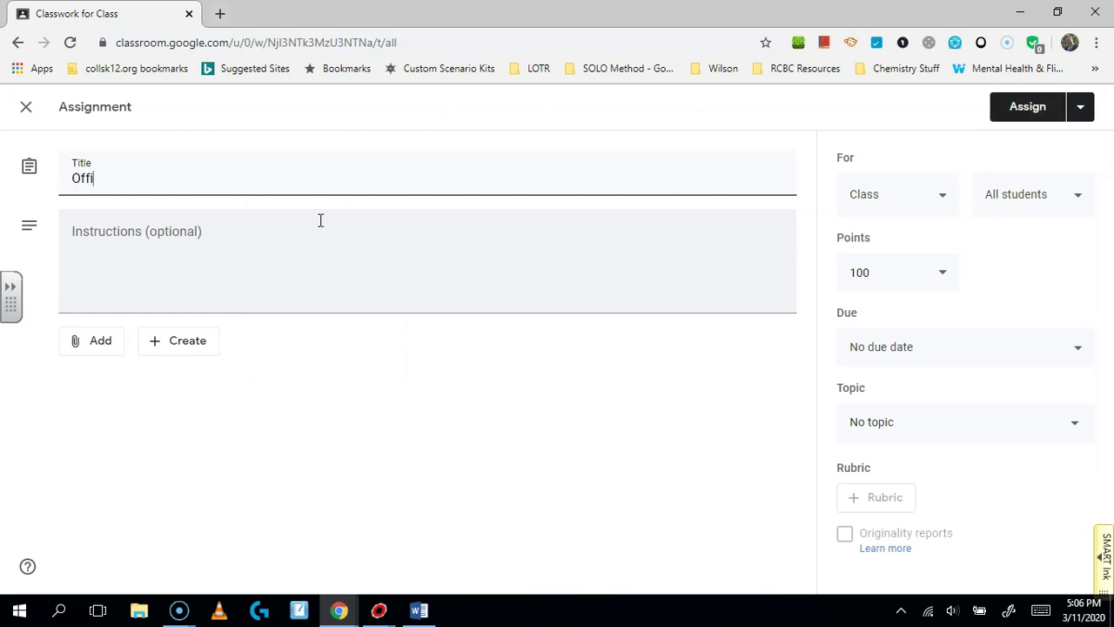
{"action": "type", "text": "ce Hours, Monday"}
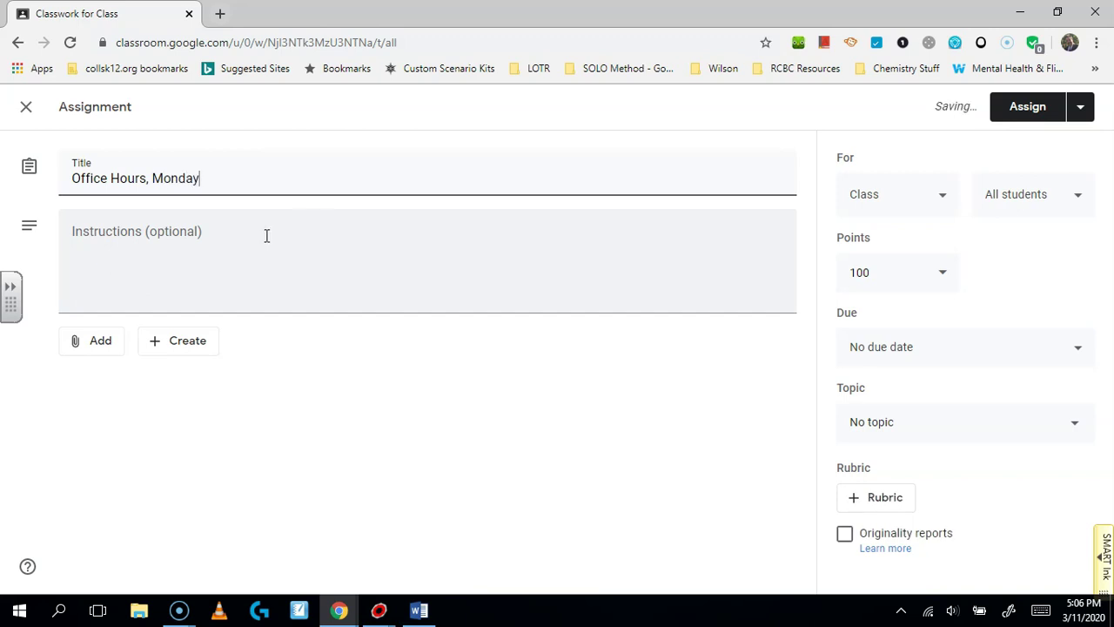
{"action": "left_click", "coordinate": [143, 241]}
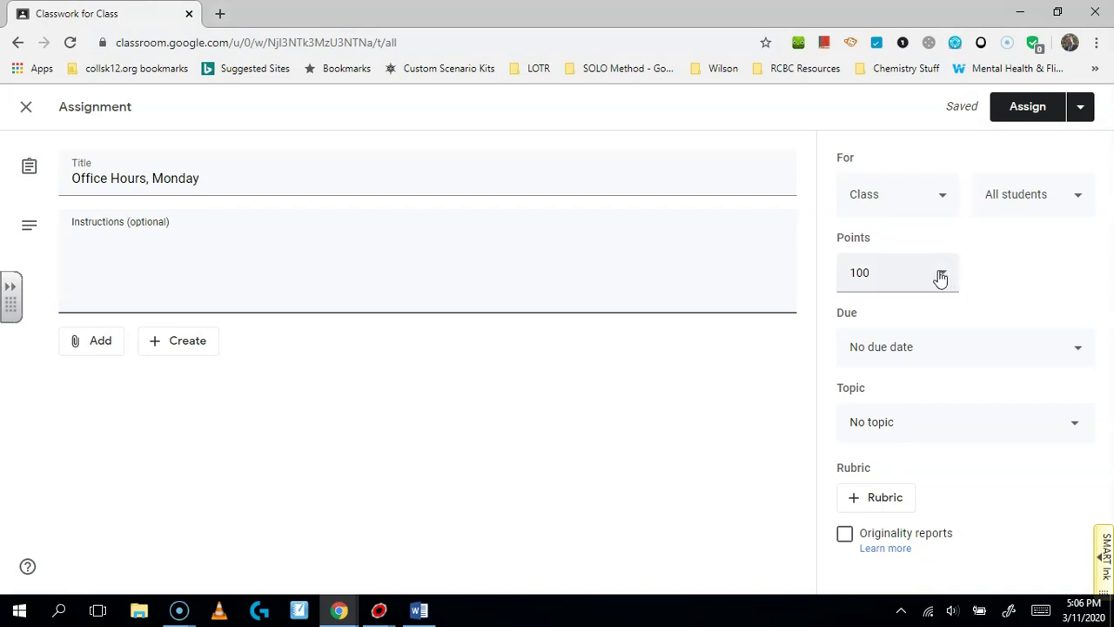
- Make the assignment ungraded and due Monday, March 16 at 10:00 AM
{"action": "left_click", "coordinate": [940, 276]}
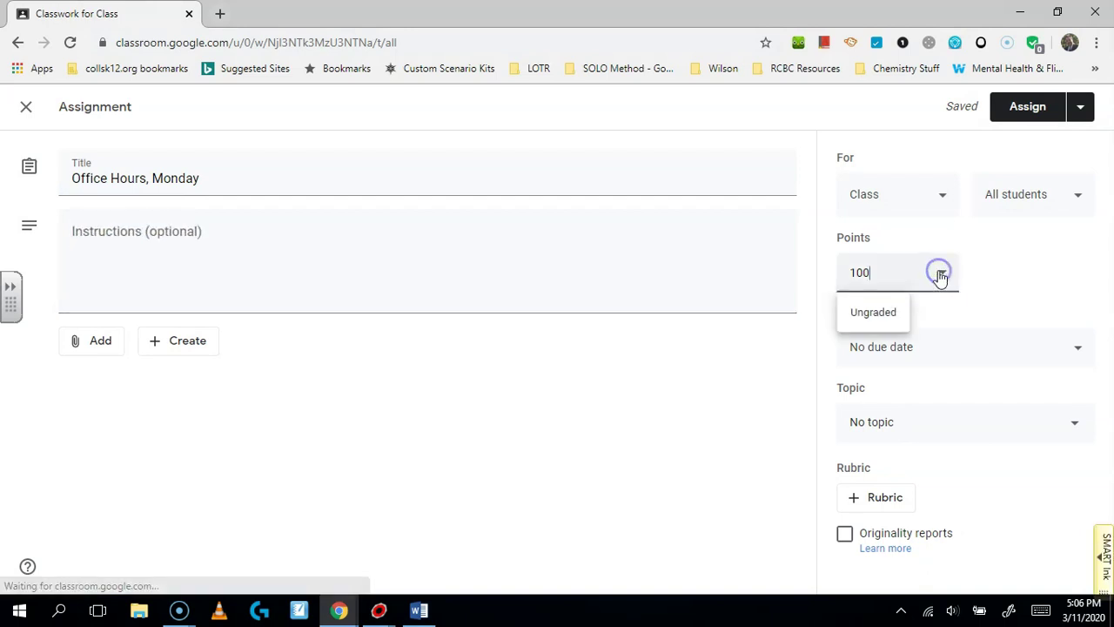
{"action": "left_click", "coordinate": [871, 319]}
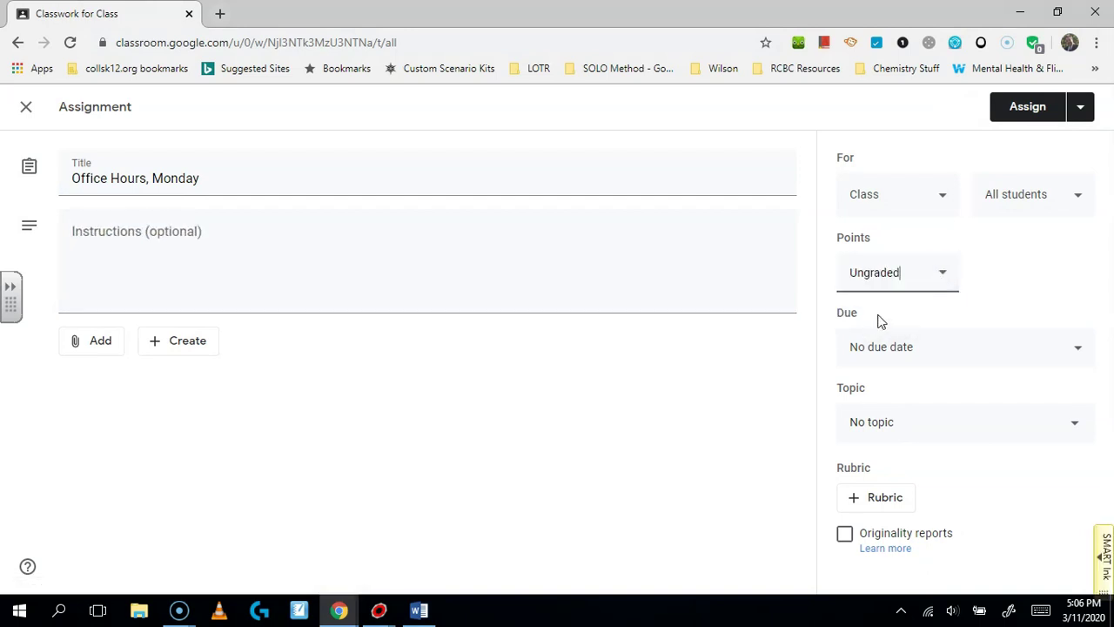
{"action": "left_click", "coordinate": [1078, 351]}
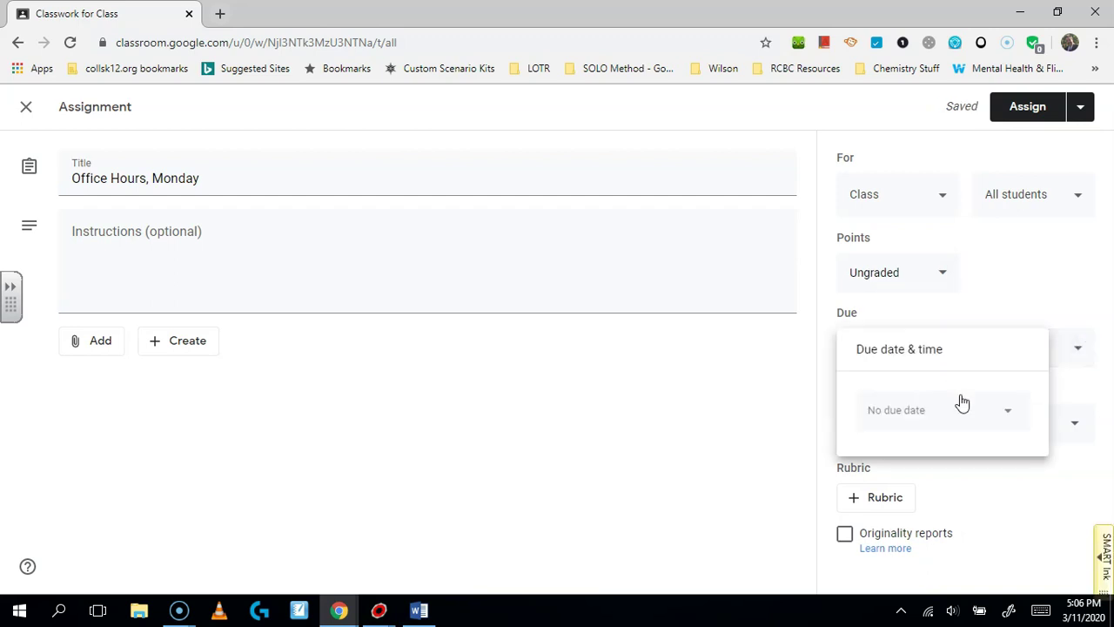
{"action": "left_click", "coordinate": [1010, 417]}
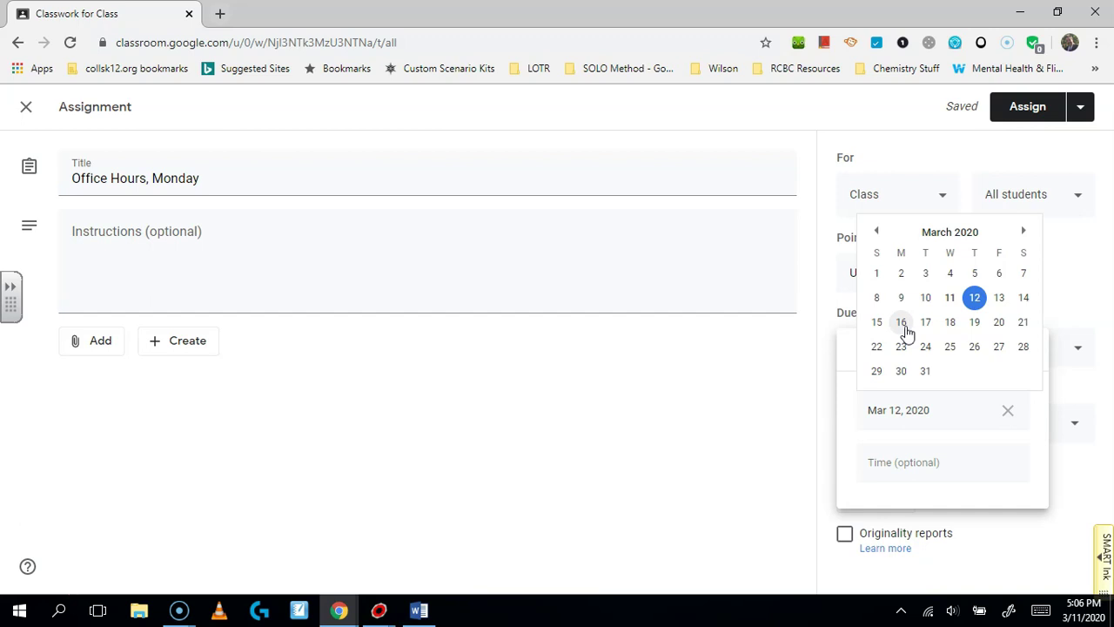
{"action": "left_click", "coordinate": [901, 323]}
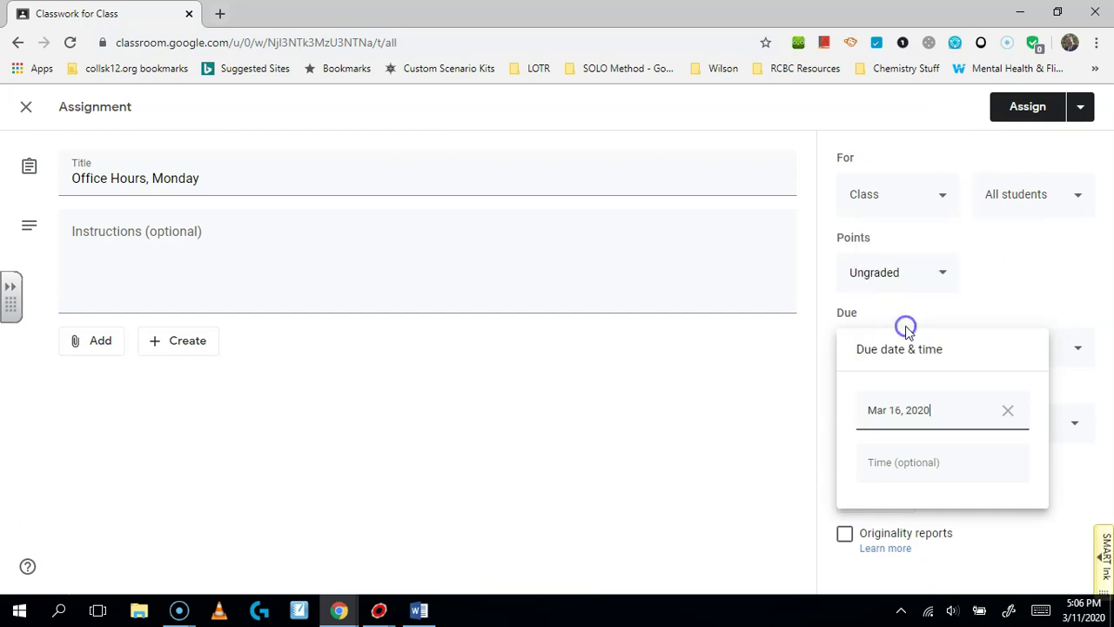
{"action": "left_click", "coordinate": [887, 466]}
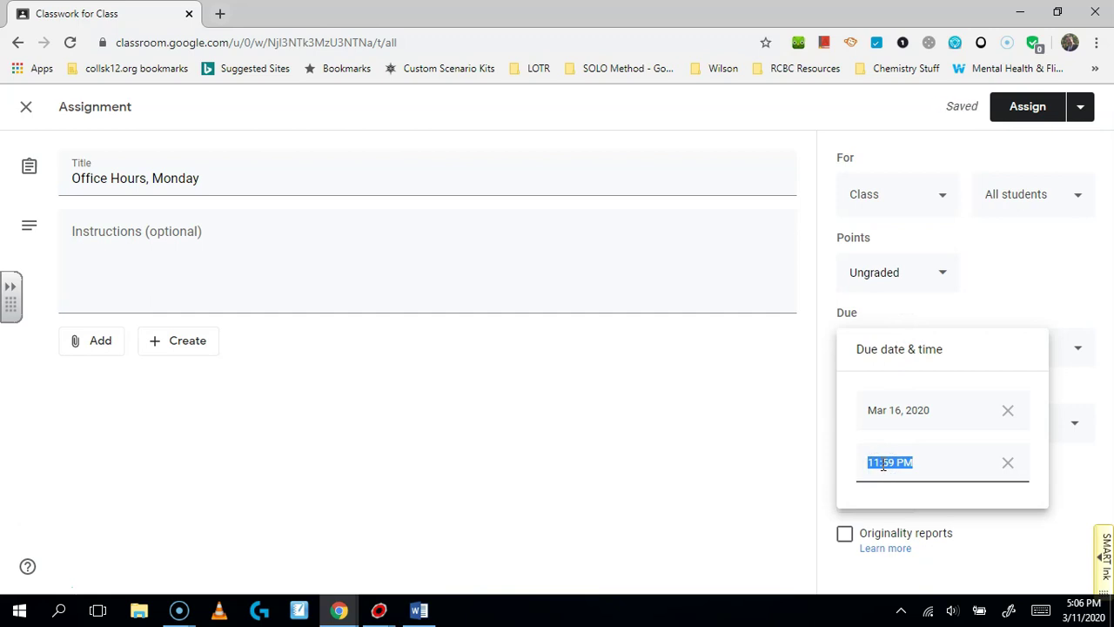
{"action": "type", "text": "10 P"}
{"action": "type", "text": "AM"}
{"action": "left_click", "coordinate": [809, 461]}
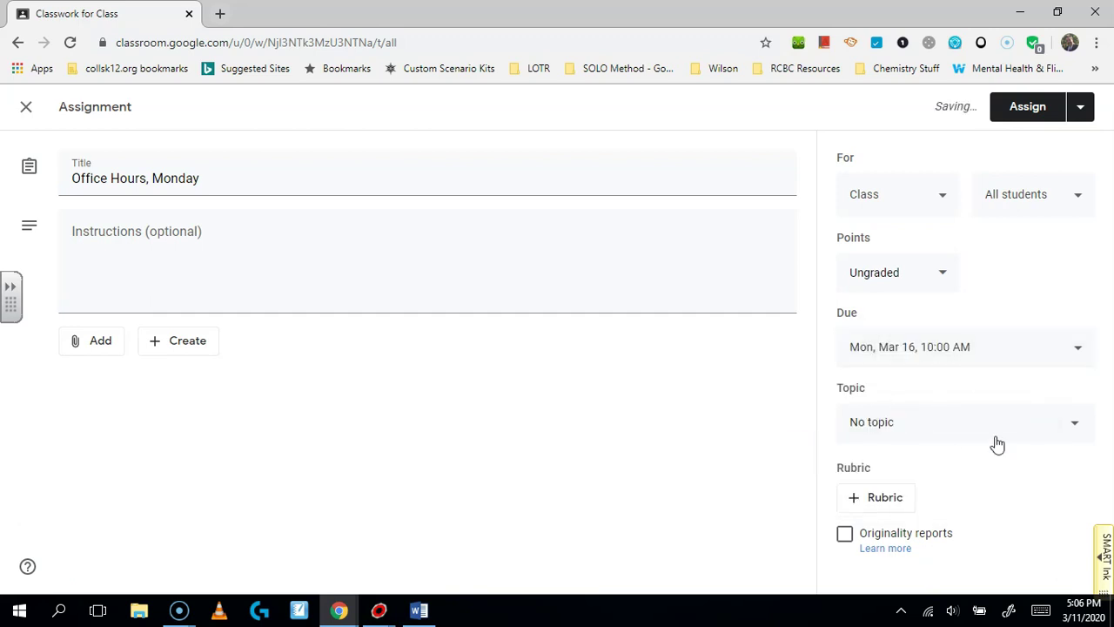
- File the assignment under the Office Hours topic and assign it to the class
{"action": "left_click", "coordinate": [1075, 431]}
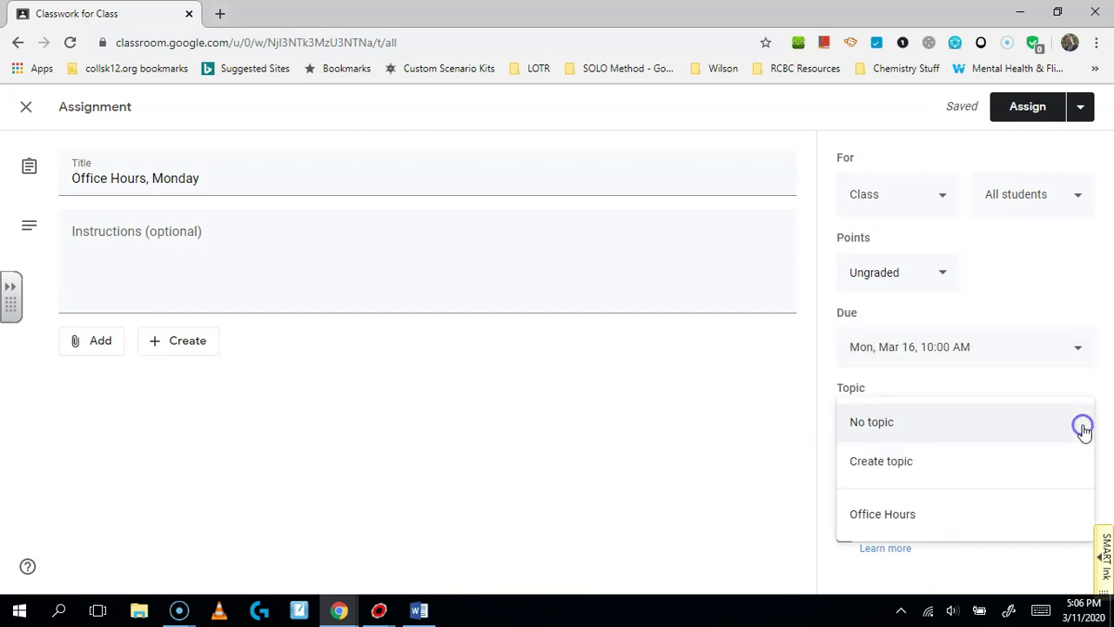
{"action": "left_click", "coordinate": [887, 511]}
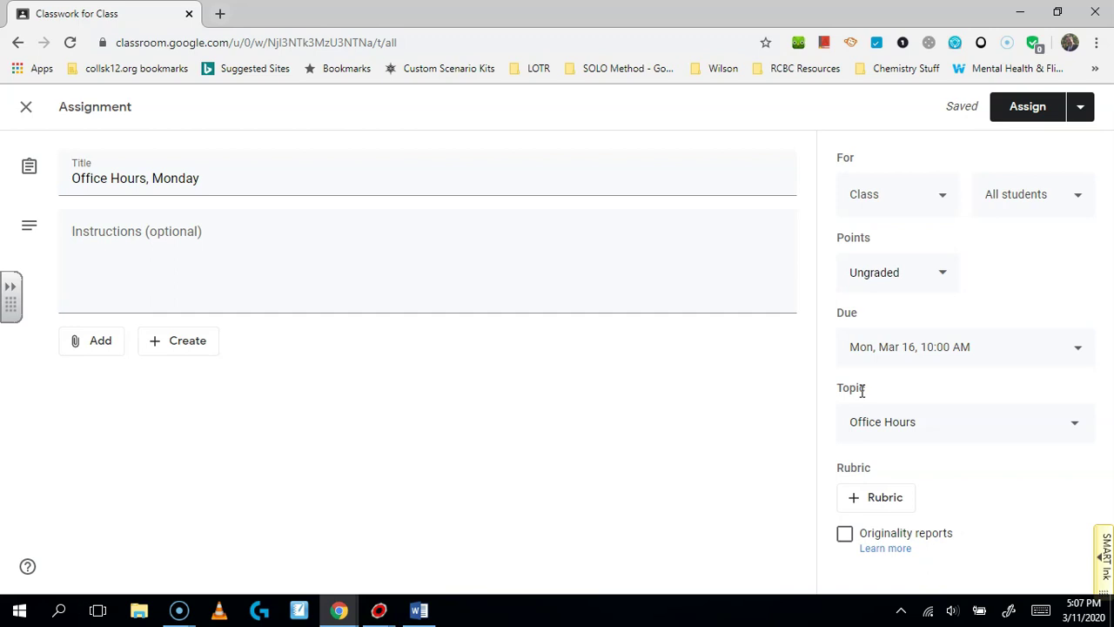
{"action": "left_click", "coordinate": [1024, 115]}
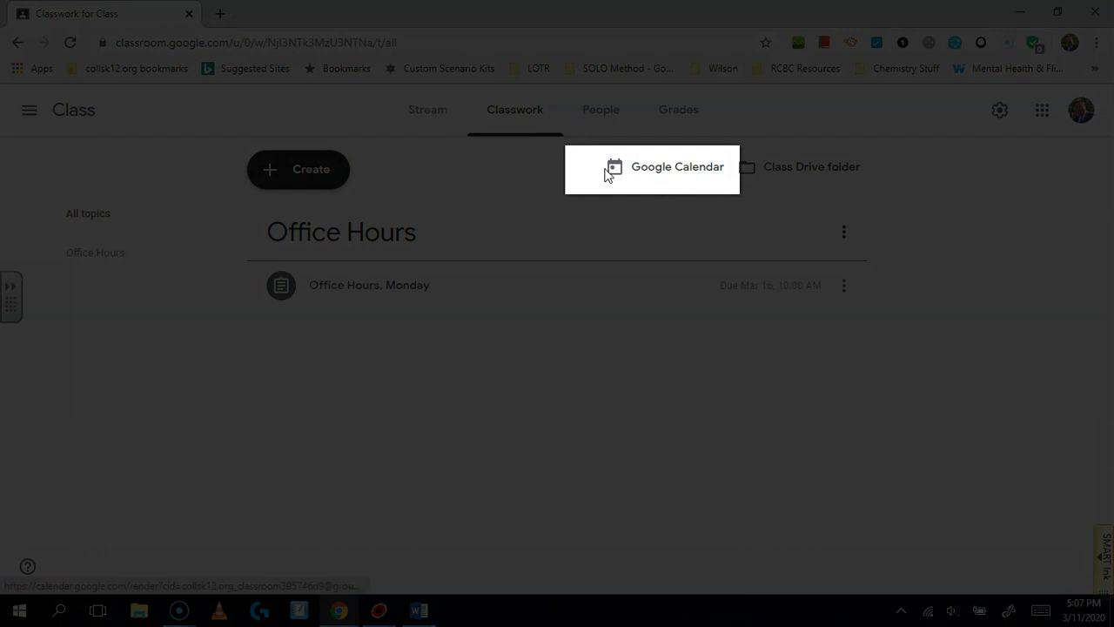
- Open the class calendar to the week of March 15–21 and find Monday's 9:59am entry
{"action": "left_click", "coordinate": [674, 171]}
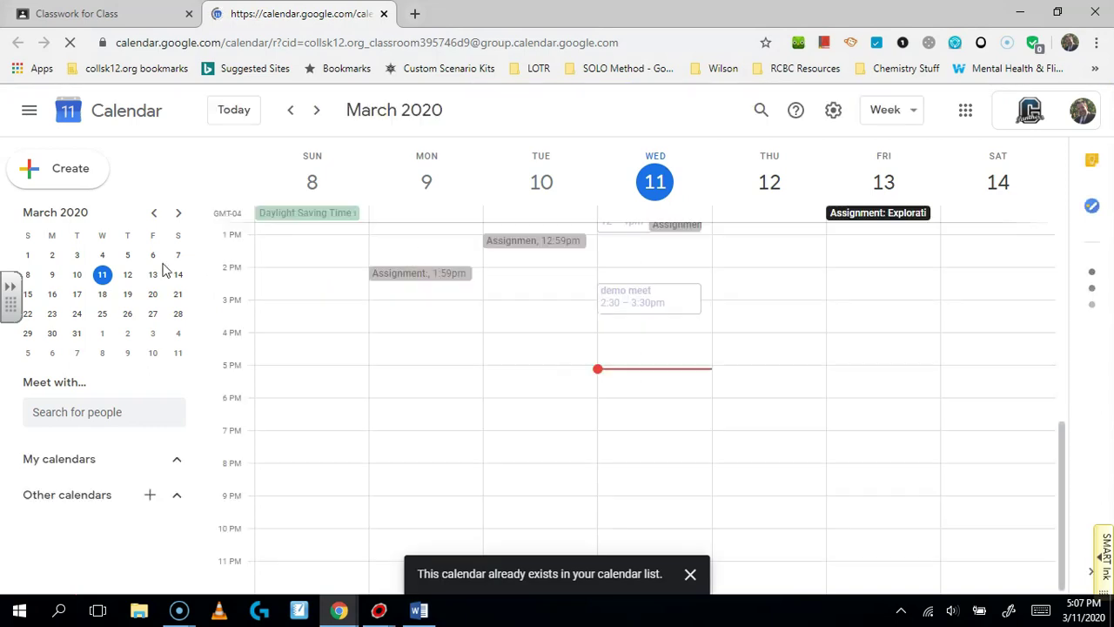
{"action": "left_click", "coordinate": [53, 296]}
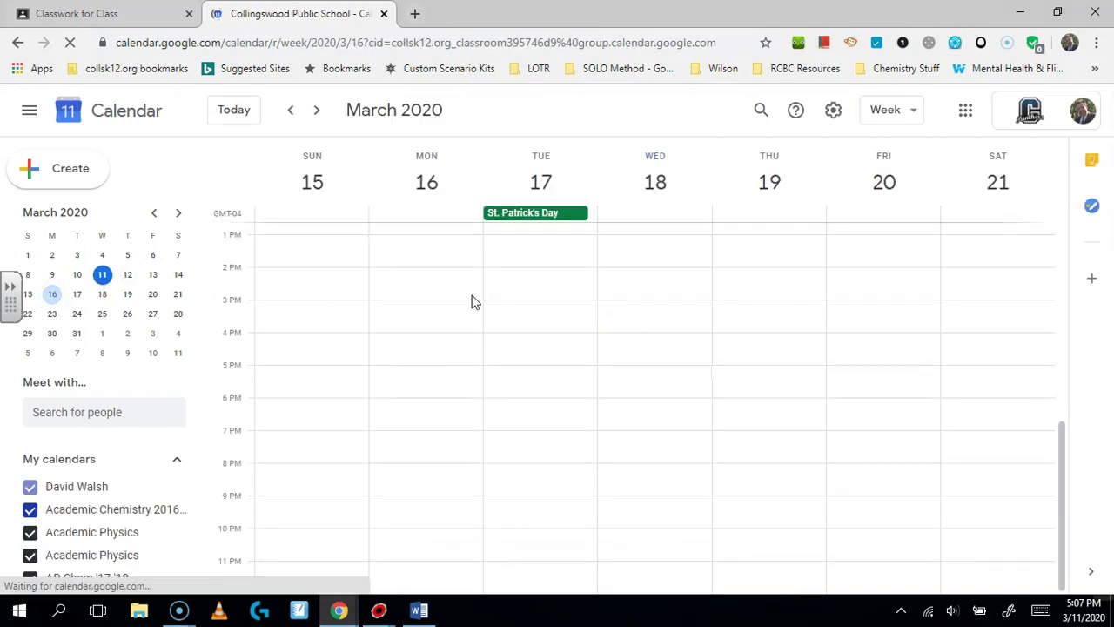
{"action": "scroll", "coordinate": [540, 366], "scroll_direction": "down", "scroll_amount": 3}
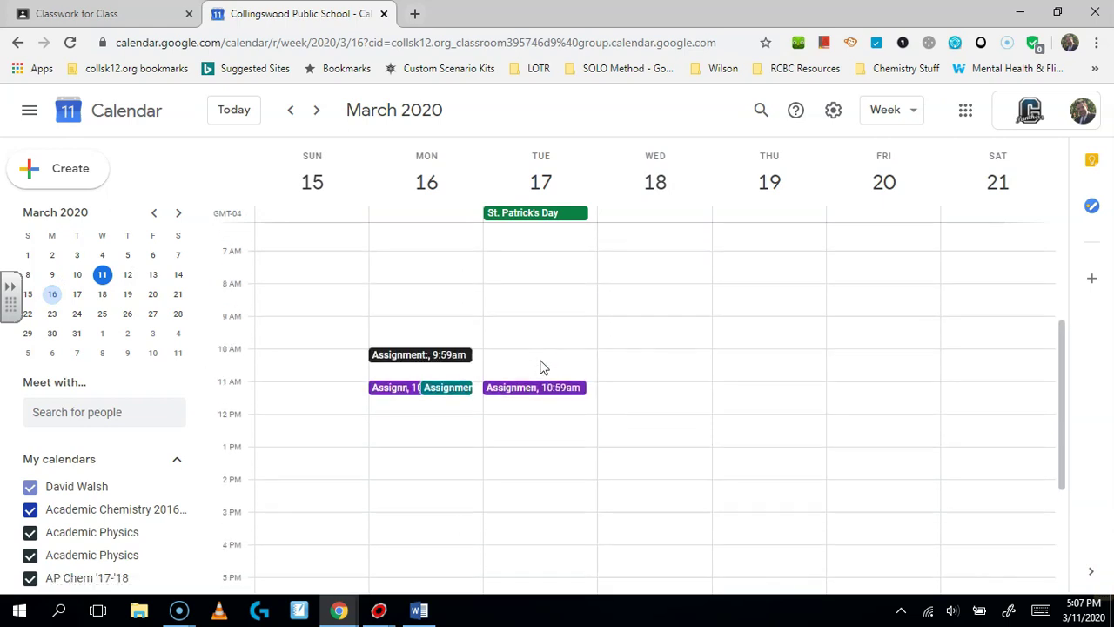
{"action": "scroll", "coordinate": [540, 362], "scroll_direction": "up", "scroll_amount": 1}
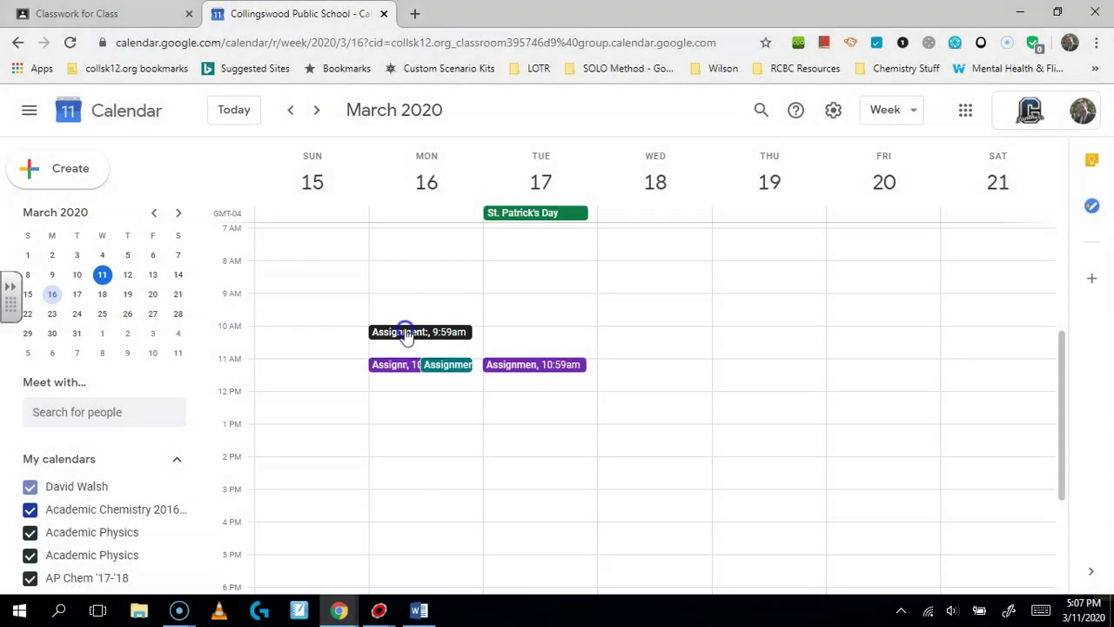
- Add Hangouts Meet conferencing to the 'Assignment: Office Hours, Monday' event and save it
{"action": "left_click", "coordinate": [406, 335]}
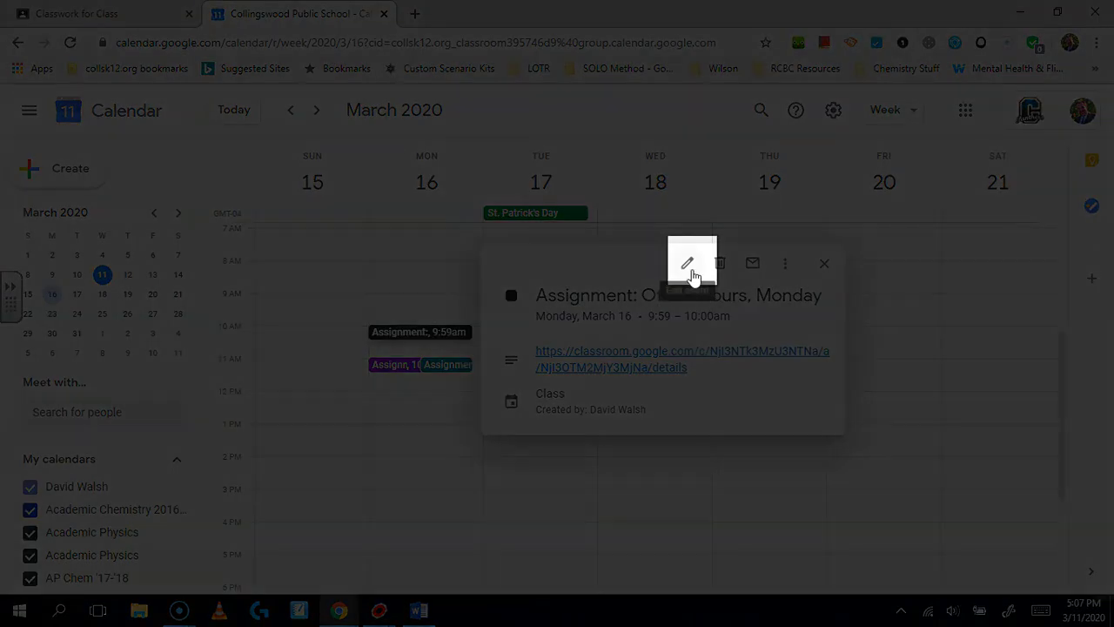
{"action": "left_click", "coordinate": [689, 268]}
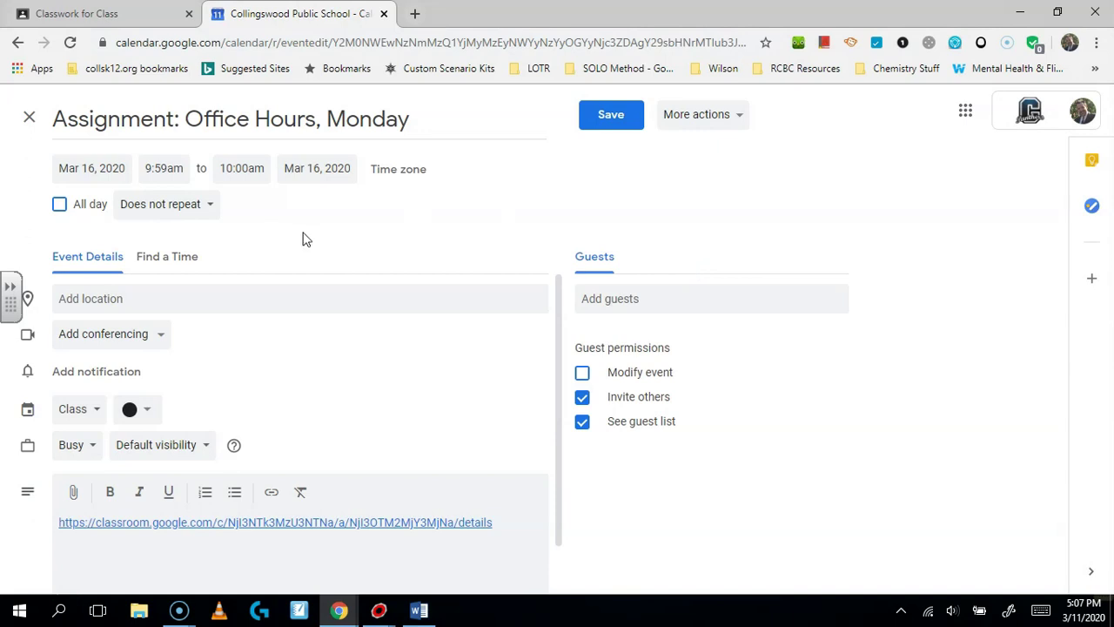
{"action": "left_click", "coordinate": [163, 335]}
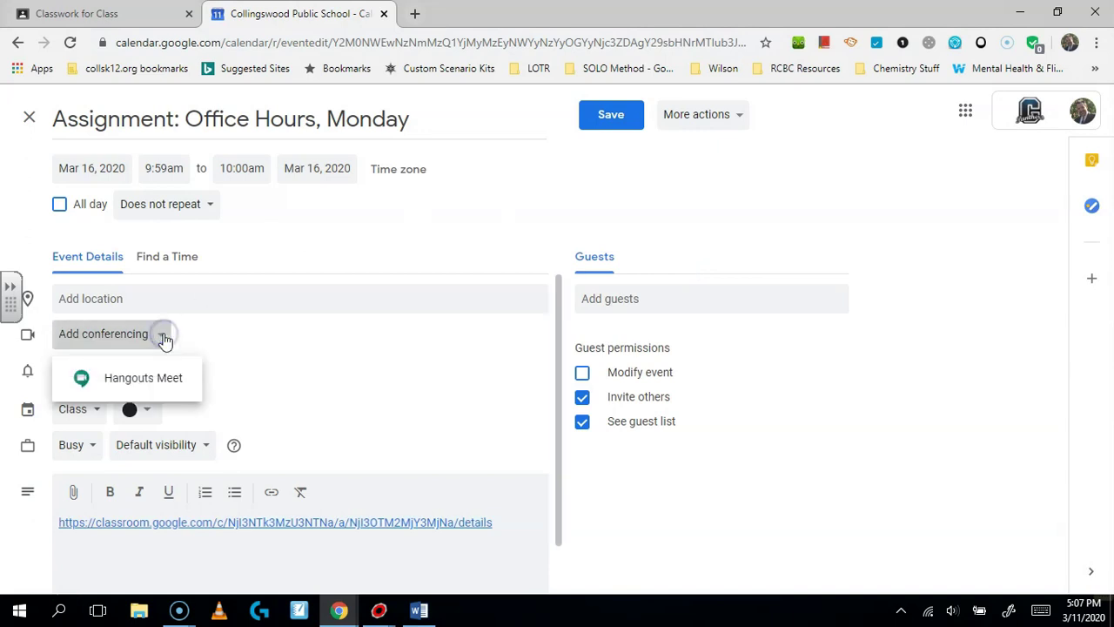
{"action": "left_click", "coordinate": [163, 381]}
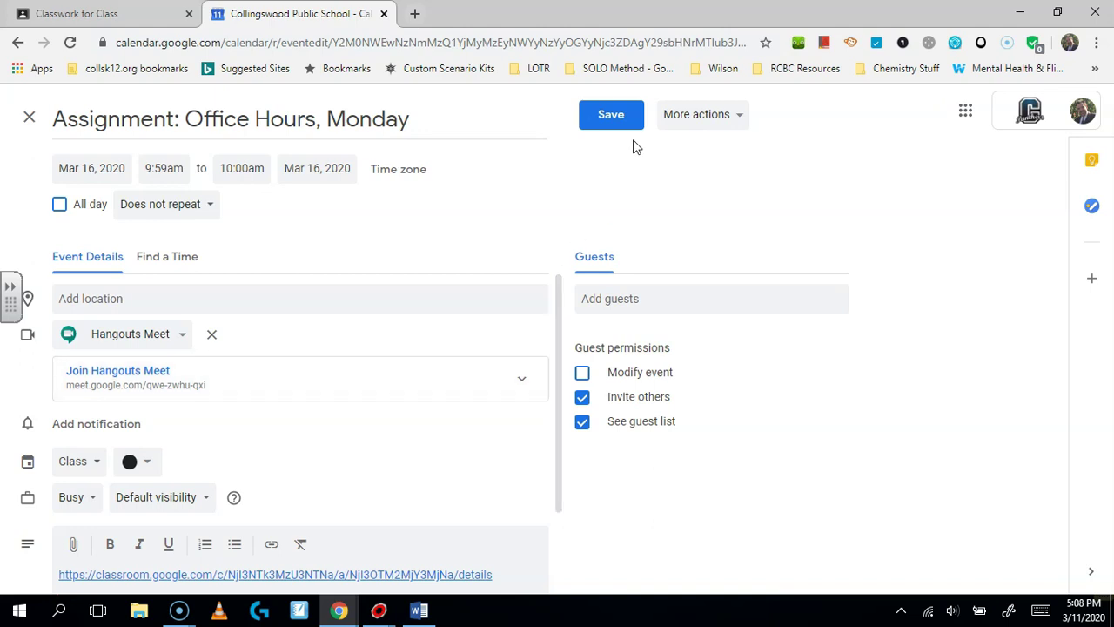
{"action": "left_click", "coordinate": [612, 121]}
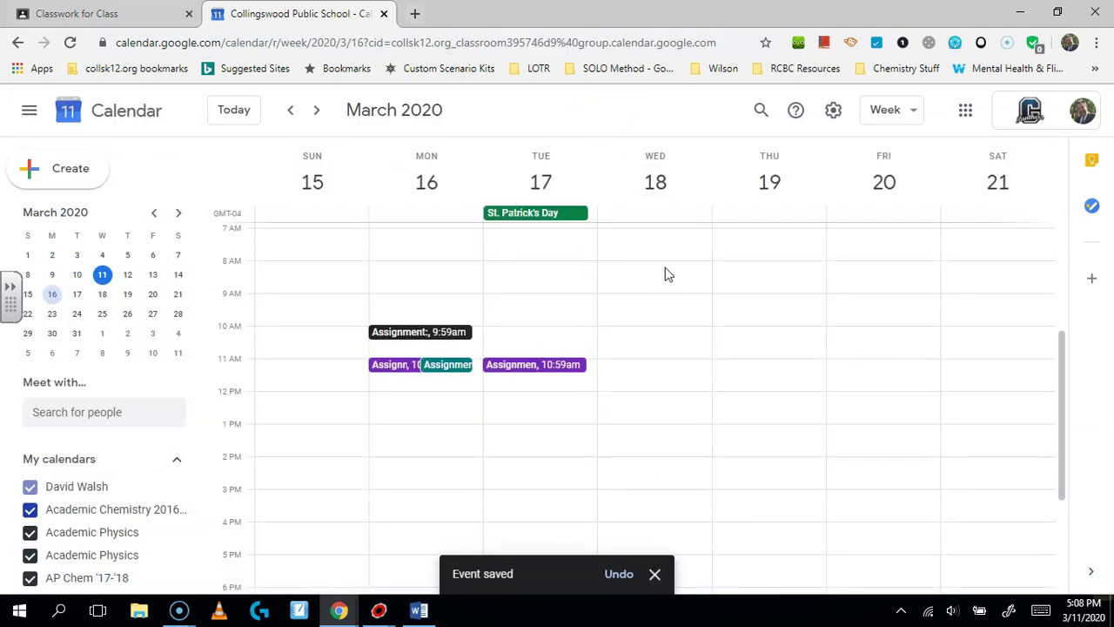
- Return to the Classroom tab and reload the Classwork page via Stream
{"action": "left_click", "coordinate": [83, 13]}
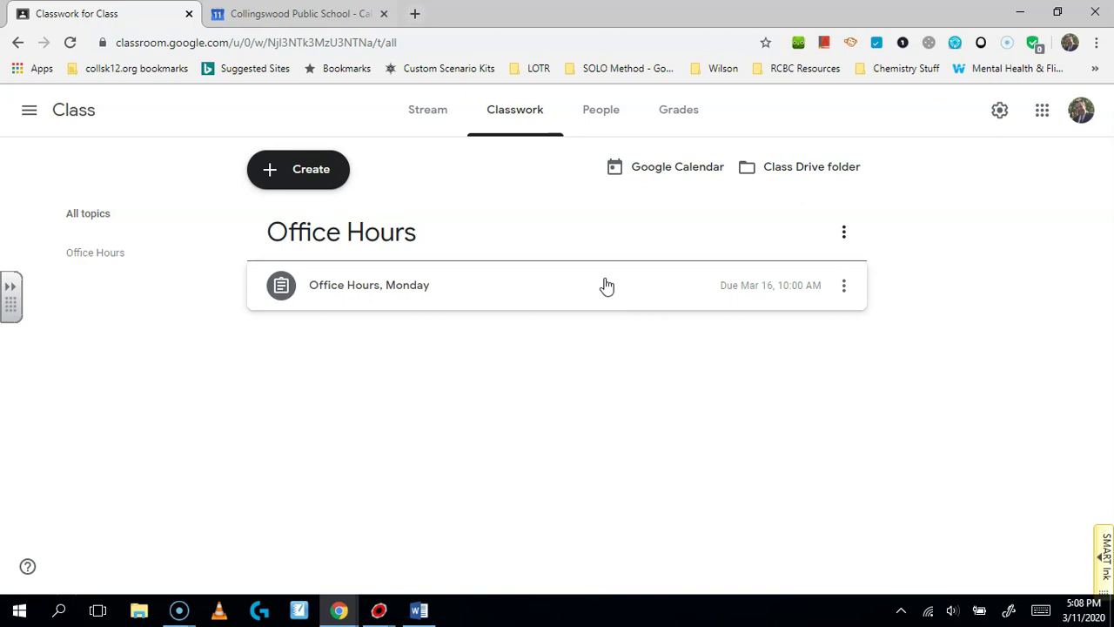
{"action": "left_click", "coordinate": [427, 118]}
{"action": "left_click", "coordinate": [514, 113]}
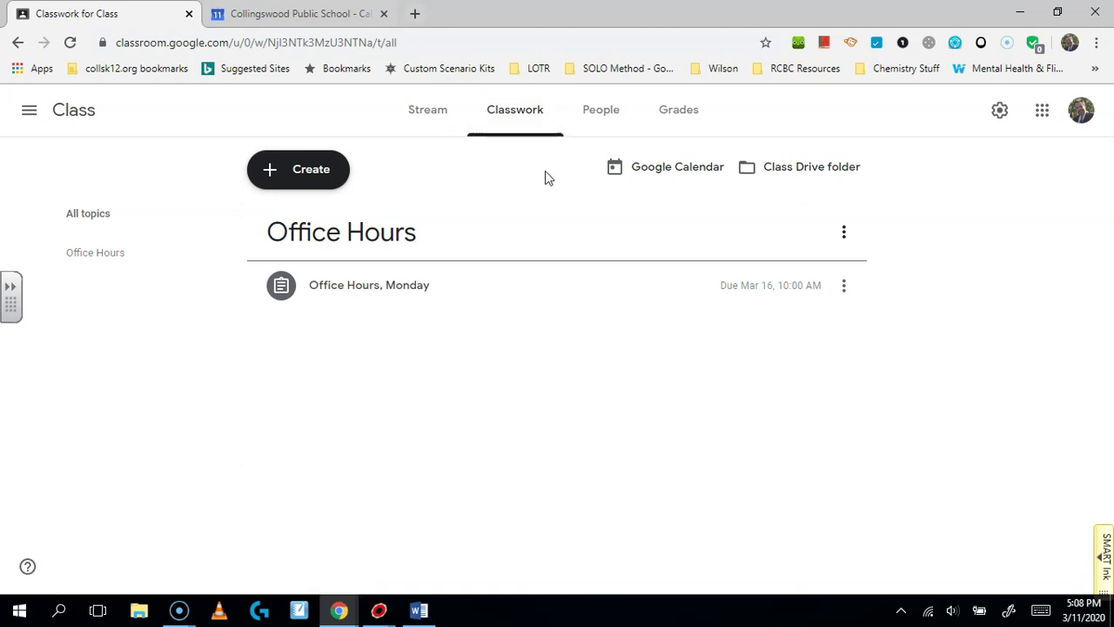
- Reopen the class calendar at March 16 and view the Office Hours, Monday event's Meet link
{"action": "left_click", "coordinate": [666, 175]}
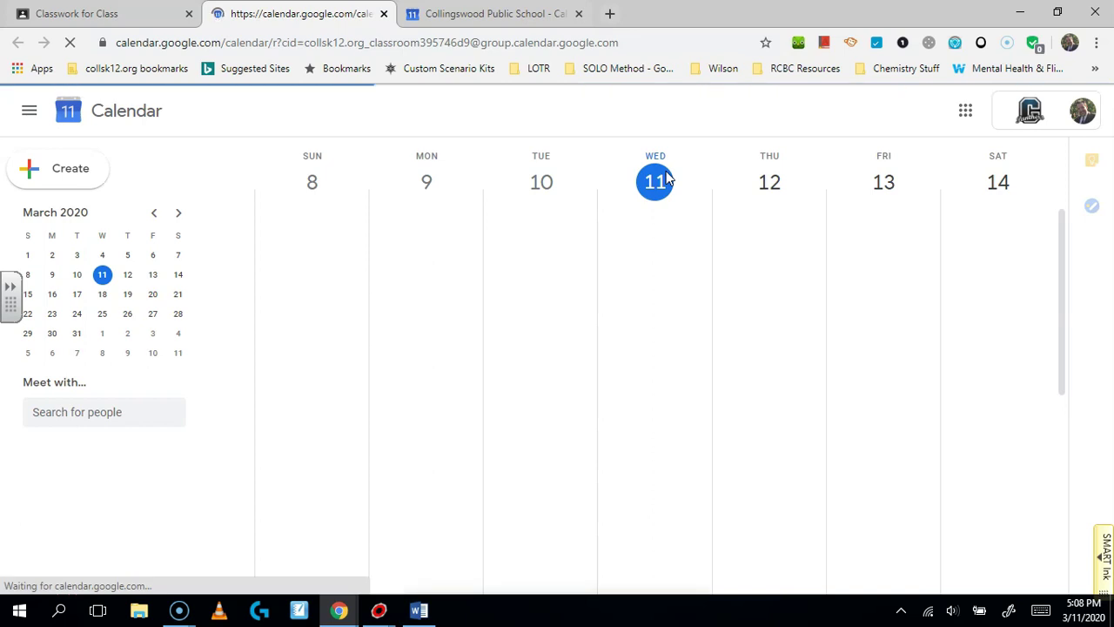
{"action": "left_click", "coordinate": [52, 295]}
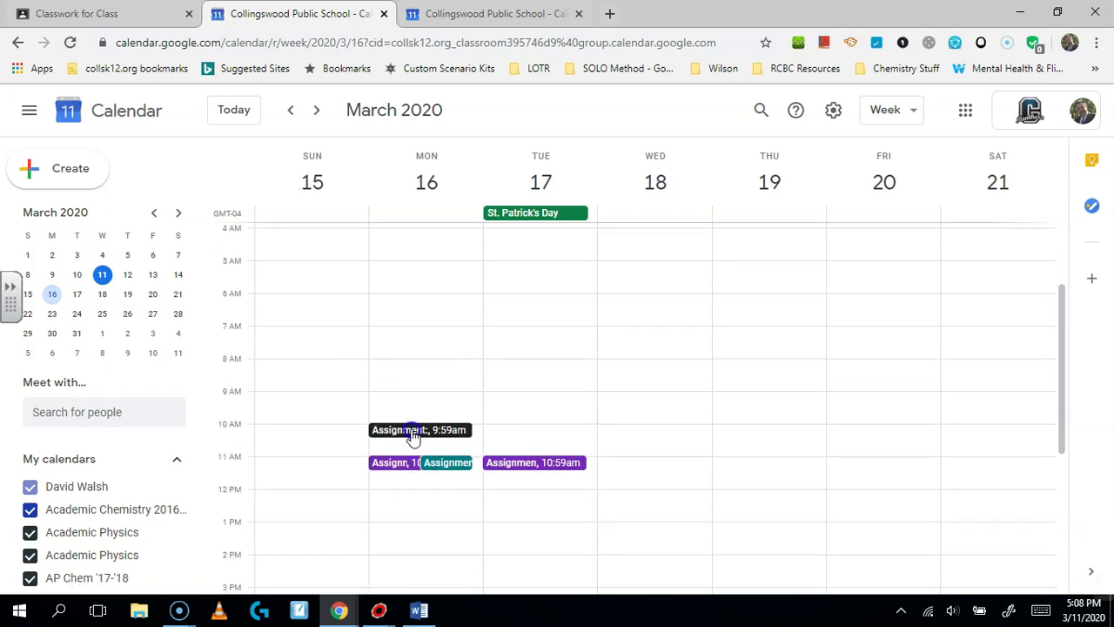
{"action": "left_click", "coordinate": [413, 435]}
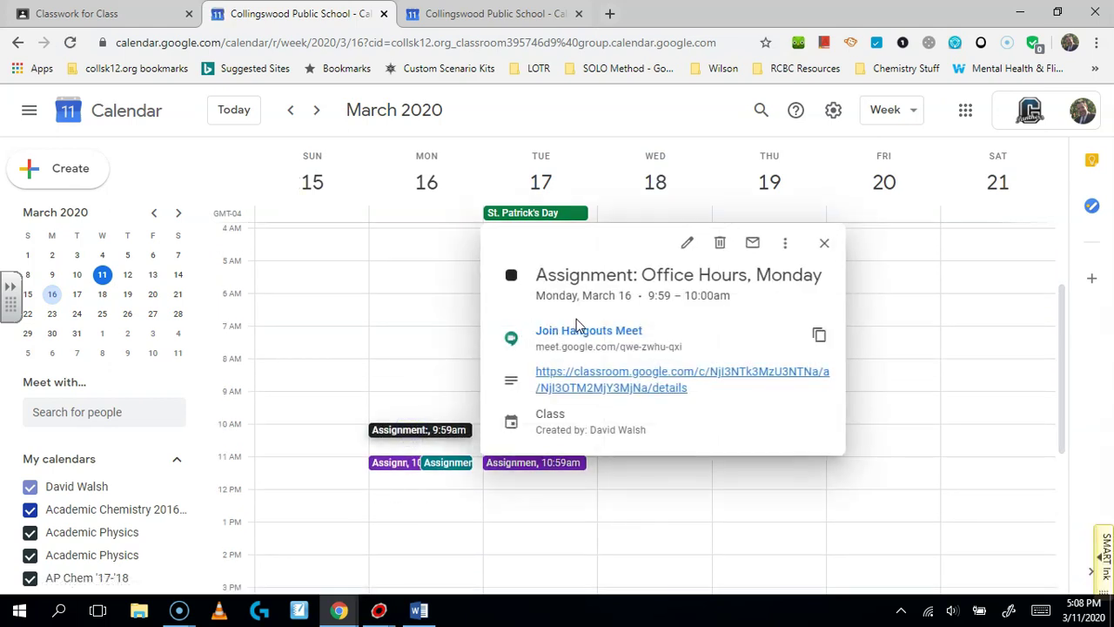